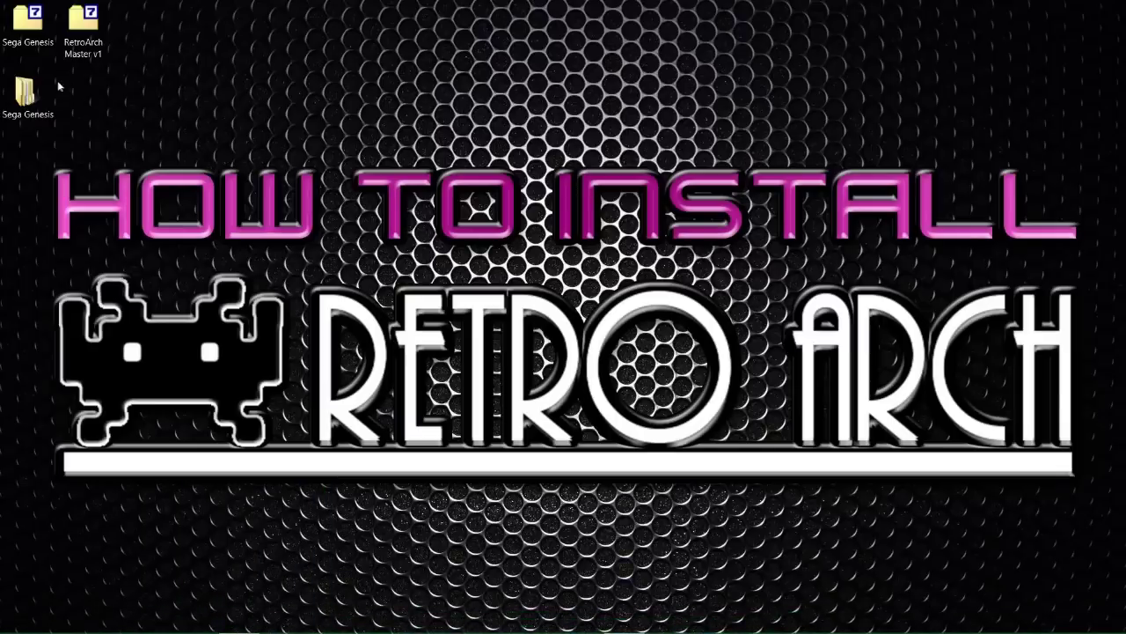
Step: Extract the RetroArch Master v1 archive onto the desktop with 7-Zip's Extract Here
{"action": "right_click", "coordinate": [65, 44]}
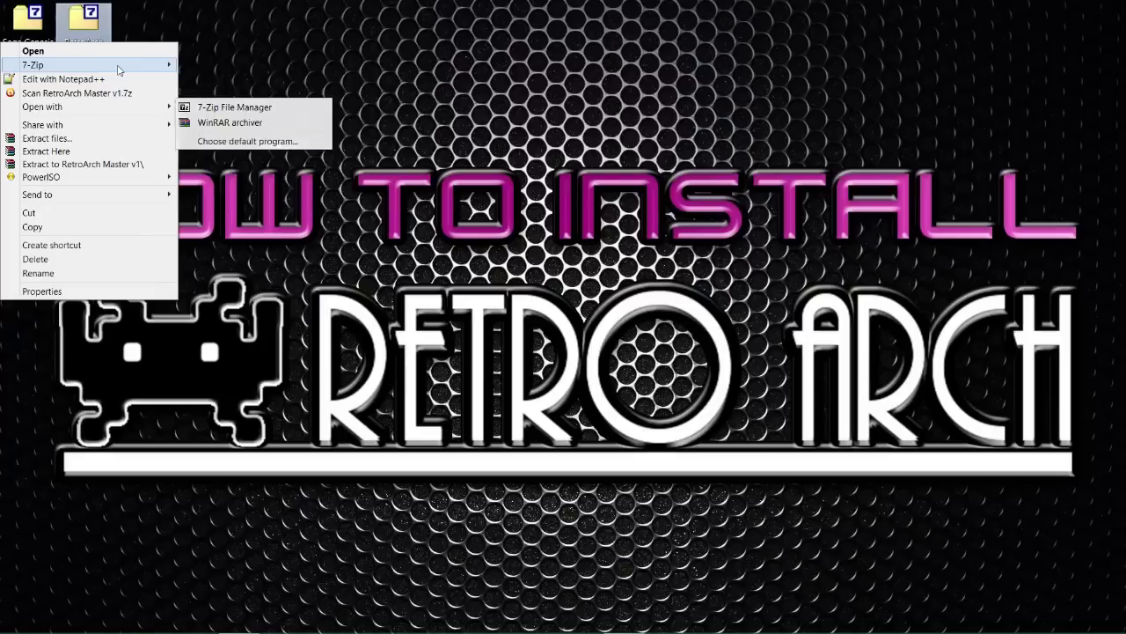
{"action": "mouse_move", "coordinate": [119, 69]}
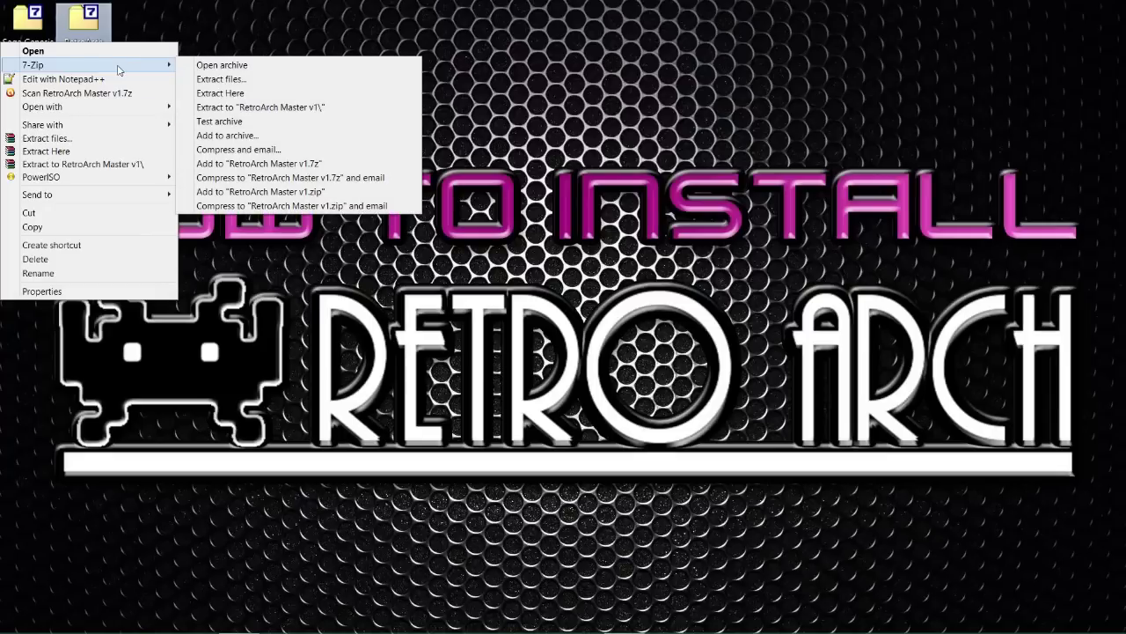
{"action": "left_click", "coordinate": [227, 94]}
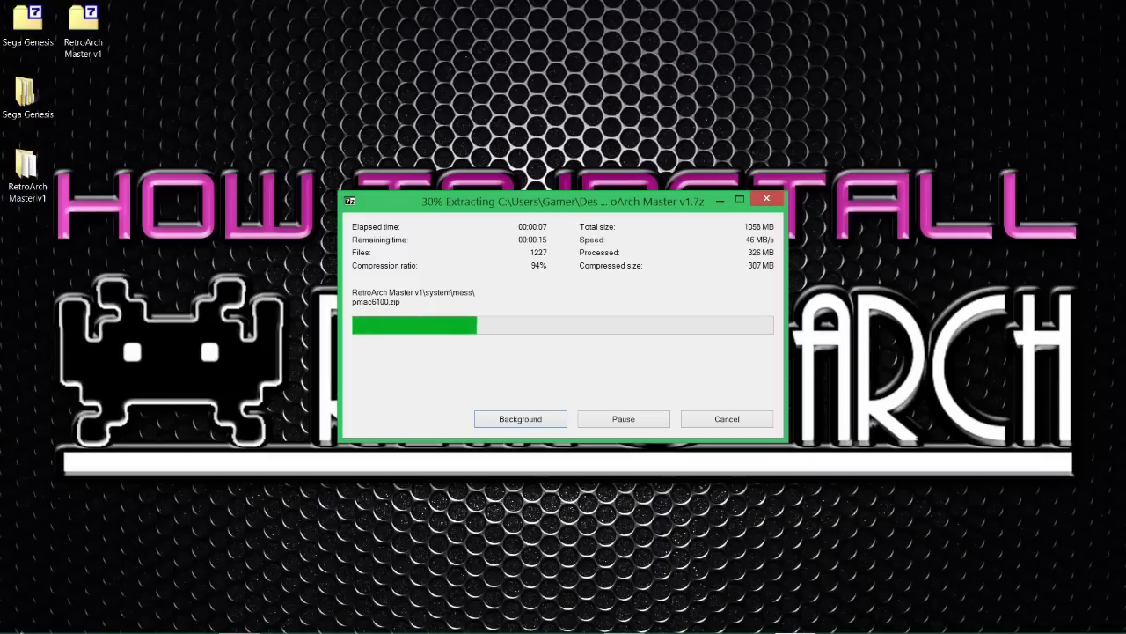
{"action": "left_click", "coordinate": [17, 620]}
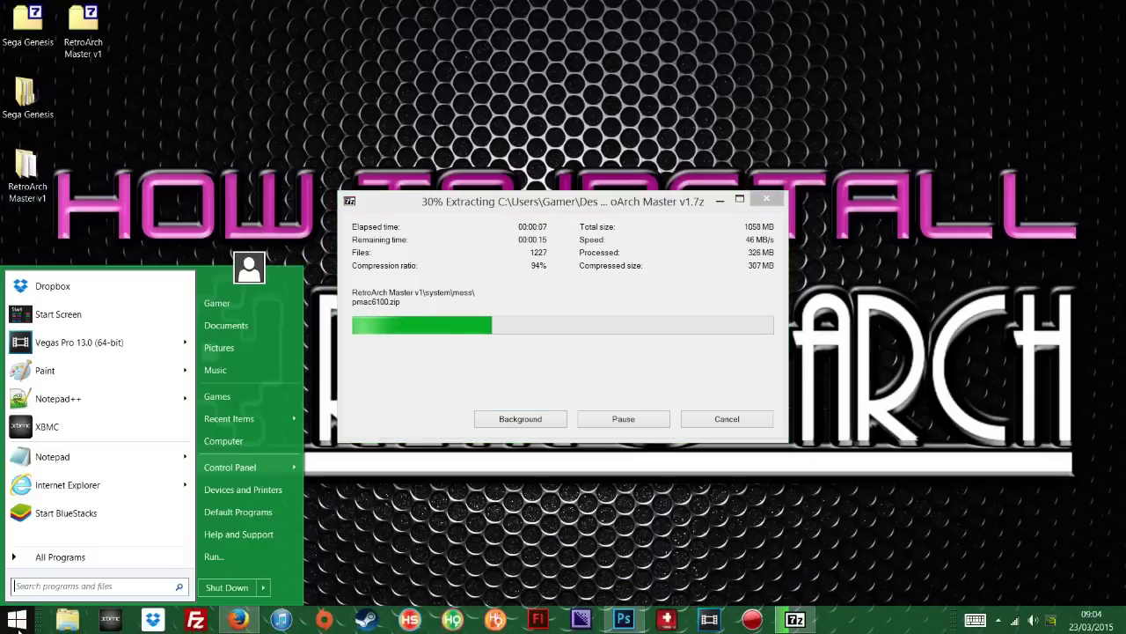
Step: Browse from Computer through MEDIA (D:) and Hyperspin into the Emulators folder
{"action": "left_click", "coordinate": [227, 440]}
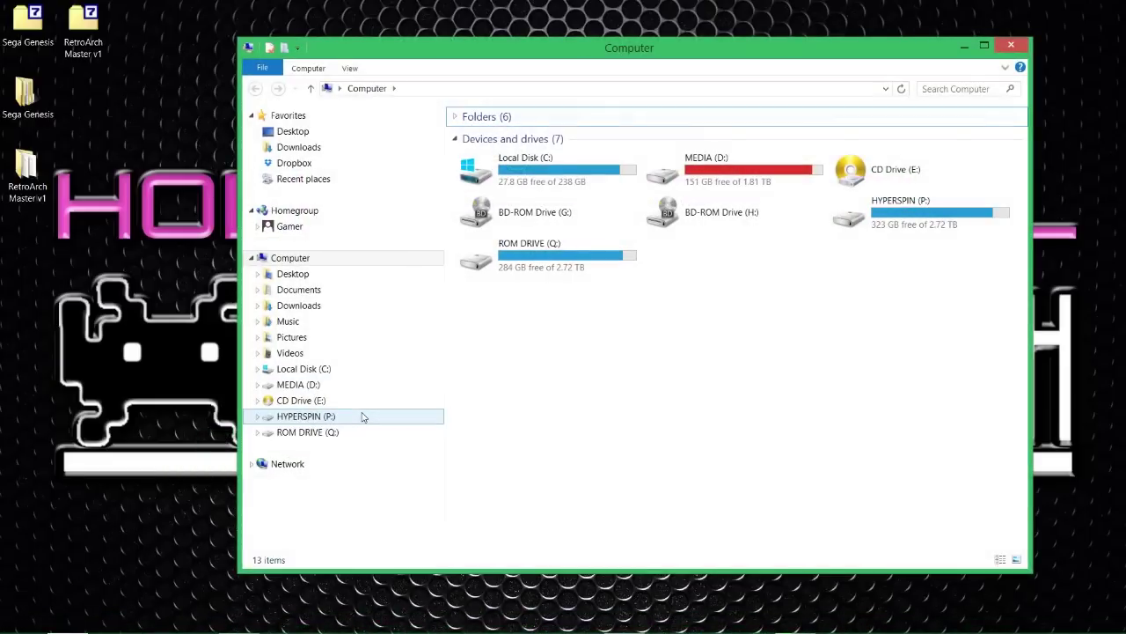
{"action": "double_click", "coordinate": [781, 171]}
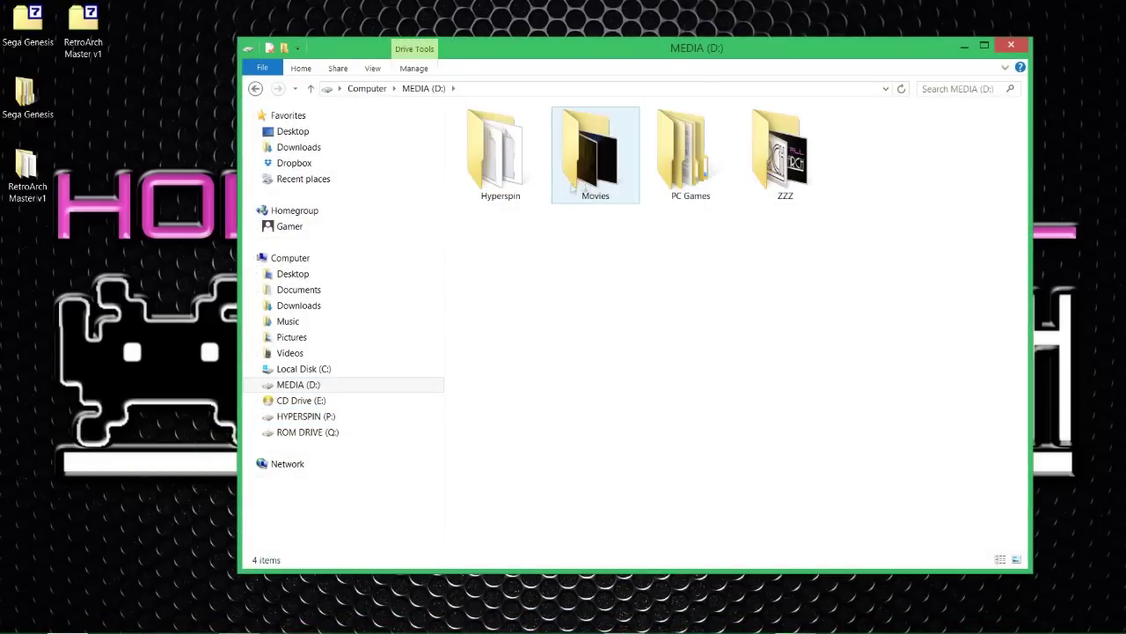
{"action": "double_click", "coordinate": [521, 183]}
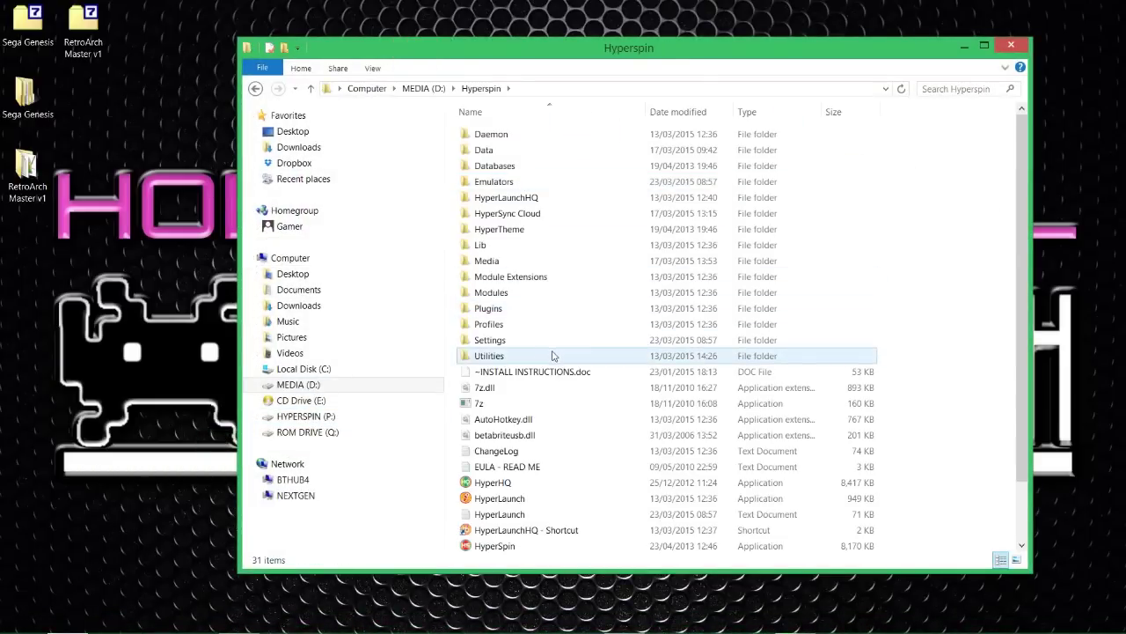
{"action": "scroll", "coordinate": [572, 352], "scroll_direction": "down", "scroll_amount": 1}
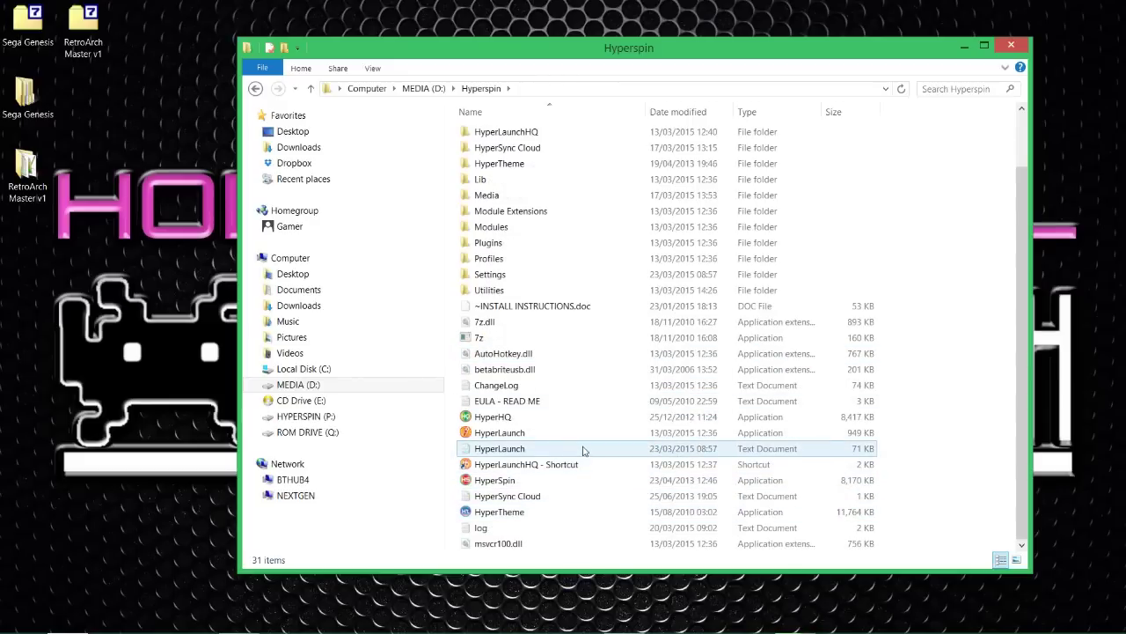
{"action": "scroll", "coordinate": [583, 452], "scroll_direction": "up", "scroll_amount": 1}
{"action": "scroll", "coordinate": [584, 453], "scroll_direction": "down", "scroll_amount": 1}
{"action": "scroll", "coordinate": [584, 452], "scroll_direction": "up", "scroll_amount": 1}
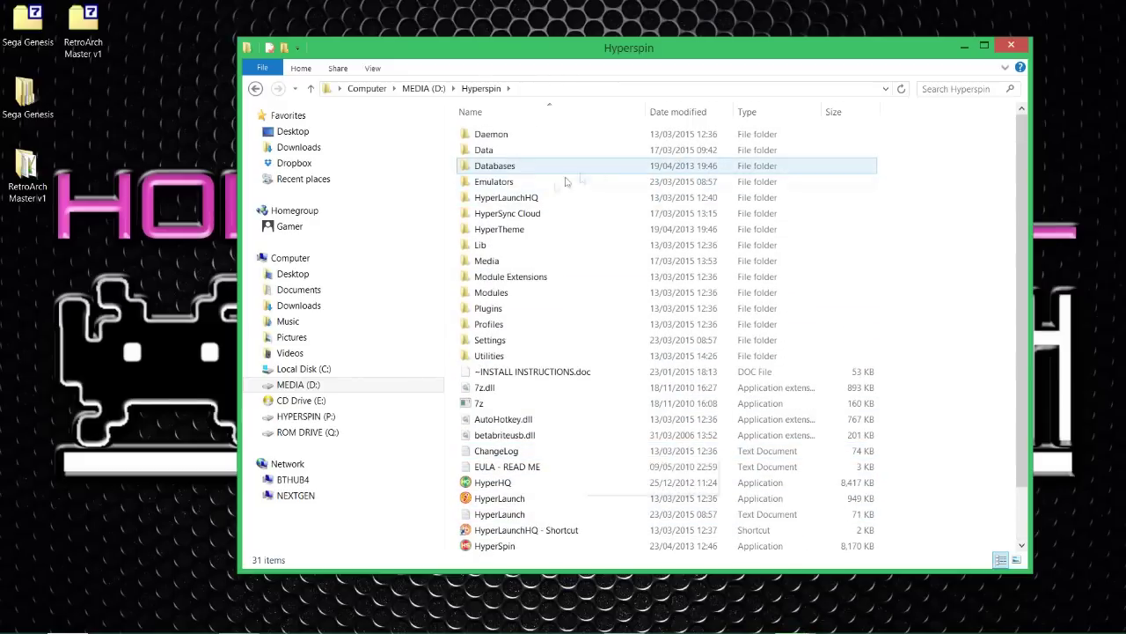
{"action": "scroll", "coordinate": [494, 429], "scroll_direction": "down", "scroll_amount": 1}
{"action": "scroll", "coordinate": [499, 426], "scroll_direction": "up", "scroll_amount": 1}
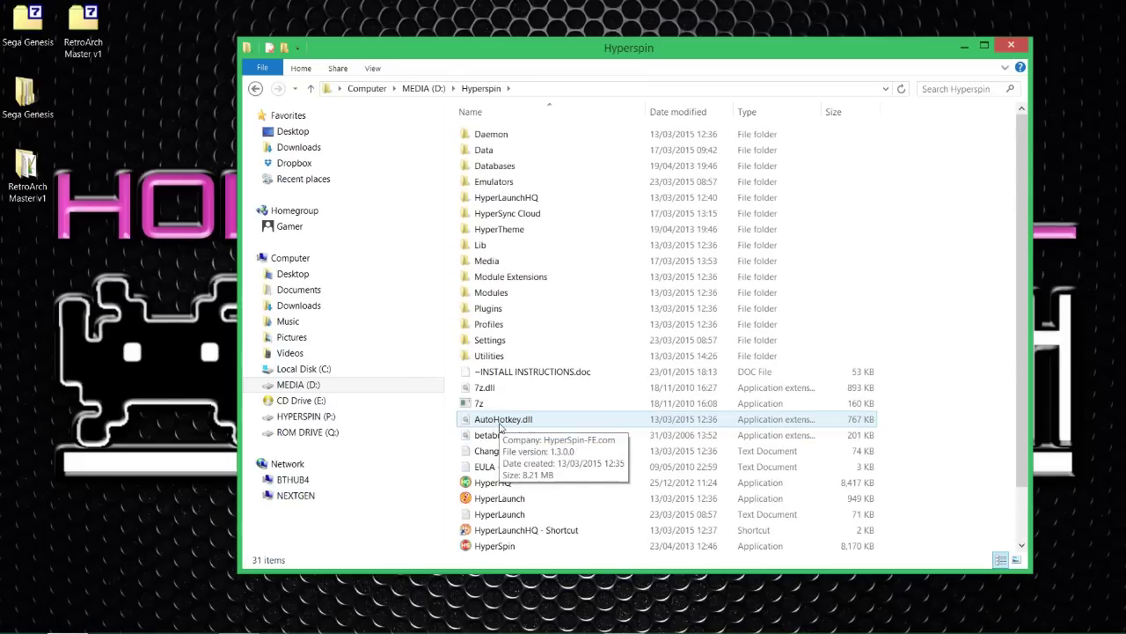
{"action": "double_click", "coordinate": [546, 181]}
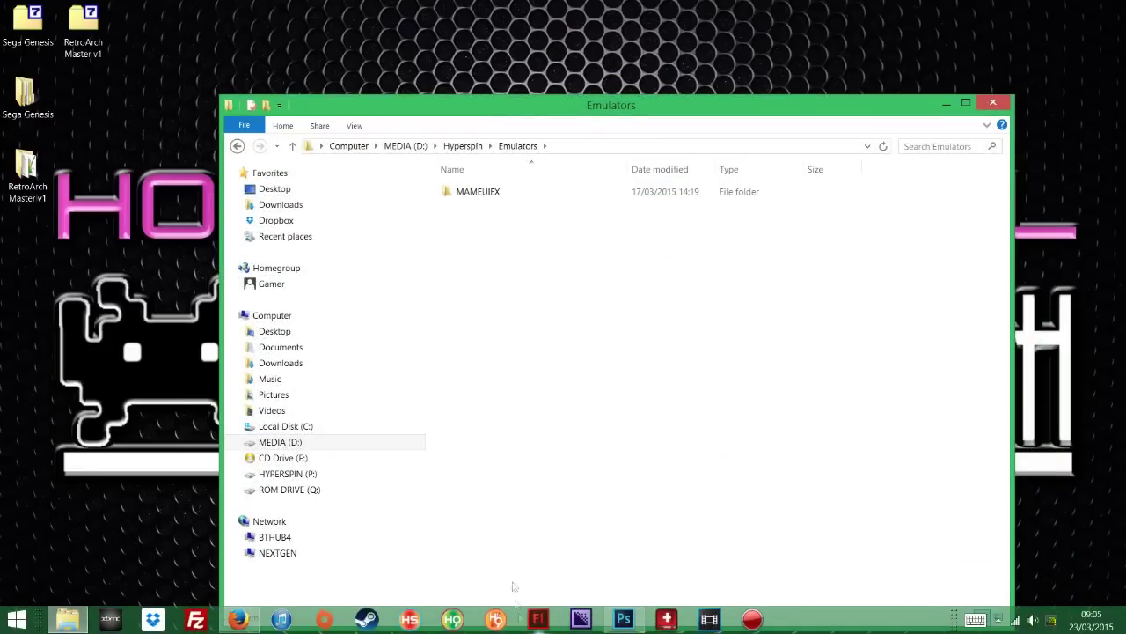
Step: Drag the RetroArch Master v1 folder from the desktop into D:\Hyperspin\Emulators, then delete the desktop original
{"action": "left_click_drag", "start_coordinate": [29, 180], "coordinate": [503, 254]}
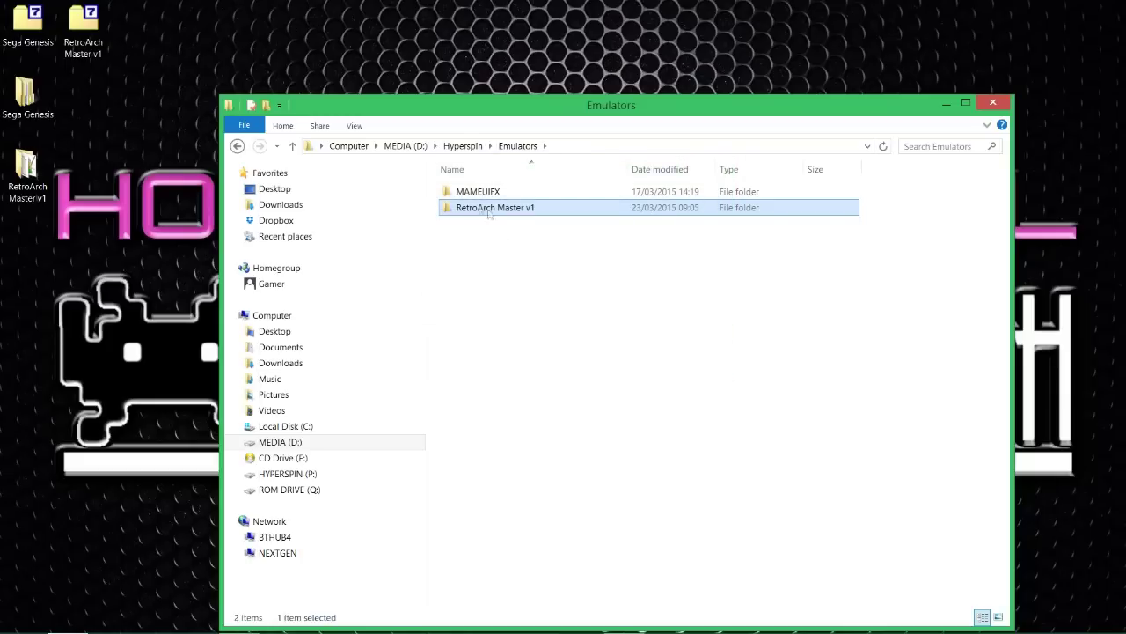
{"action": "left_click", "coordinate": [27, 192]}
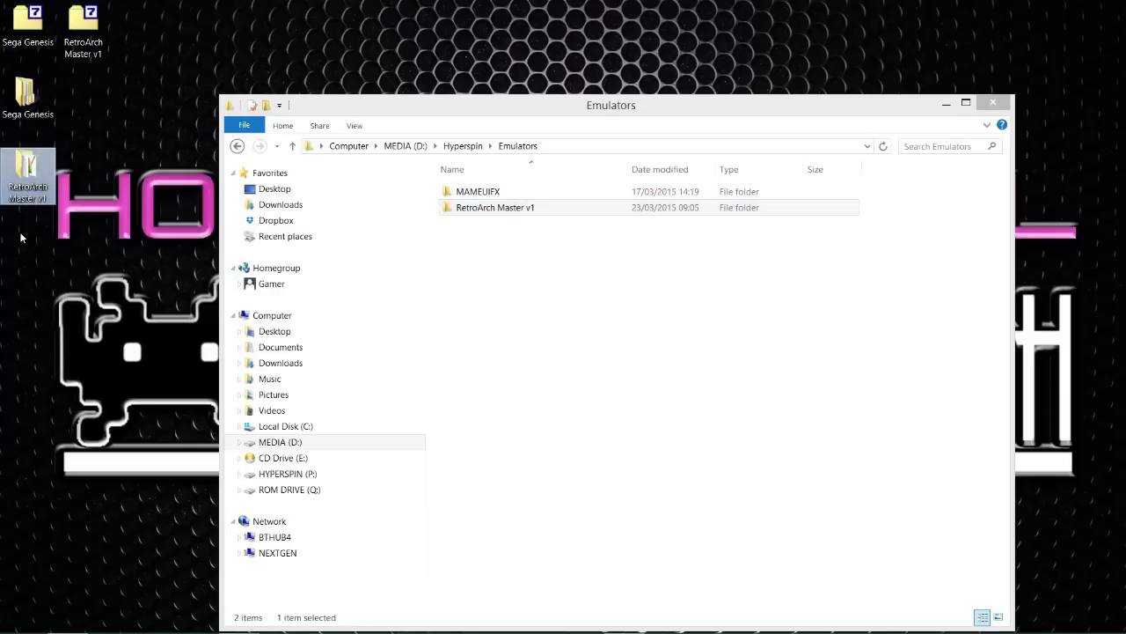
{"action": "right_click", "coordinate": [11, 190]}
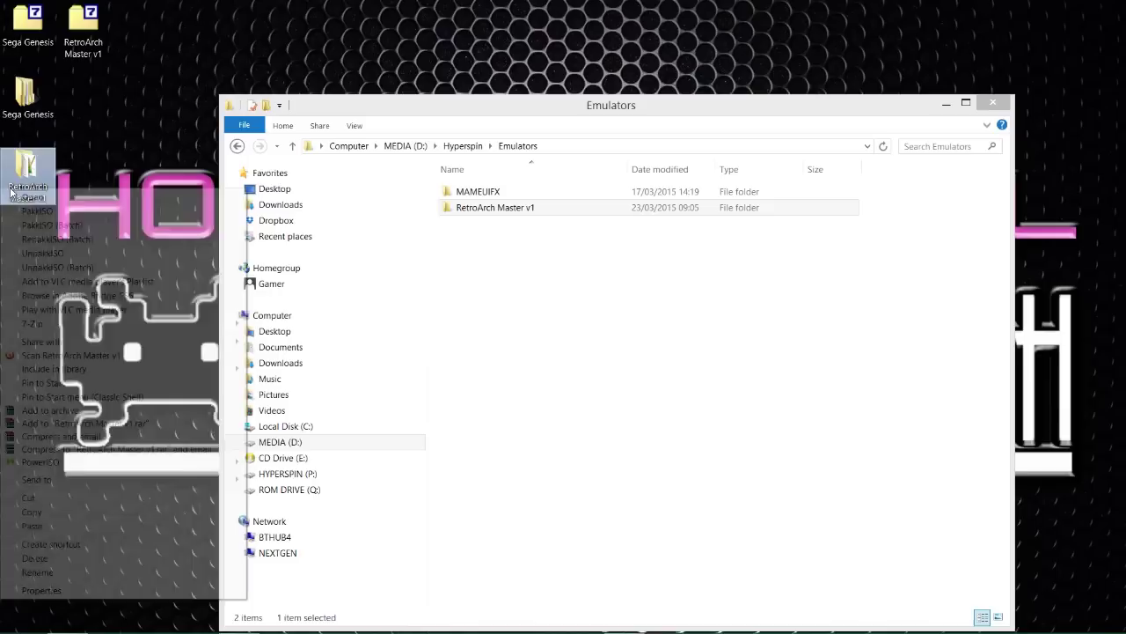
{"action": "left_click", "coordinate": [87, 558]}
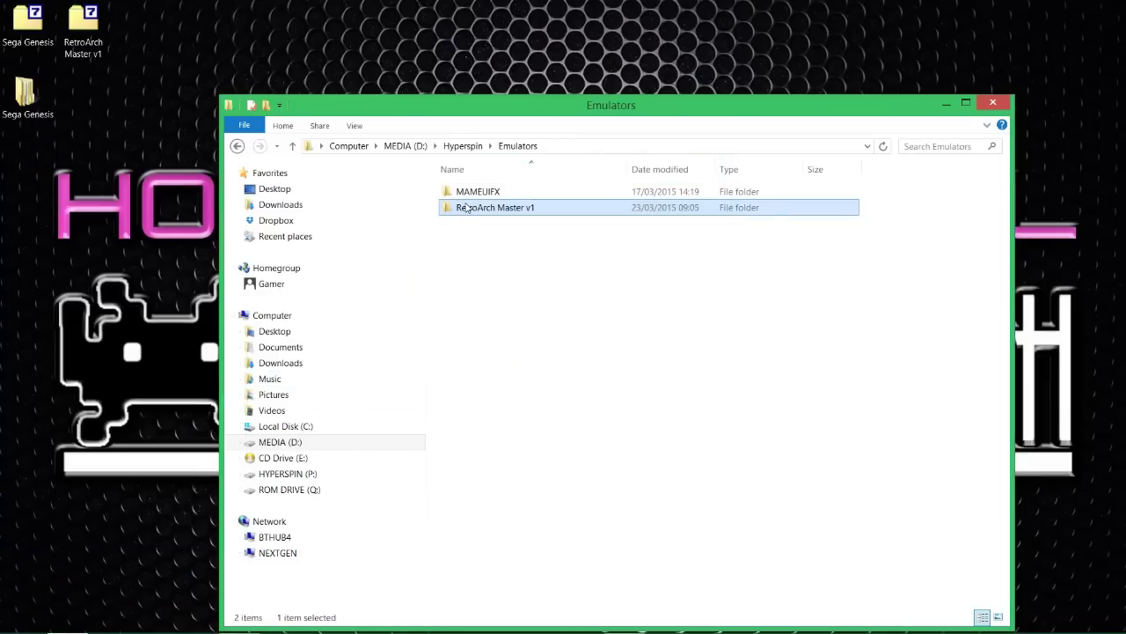
{"action": "mouse_move", "coordinate": [466, 207]}
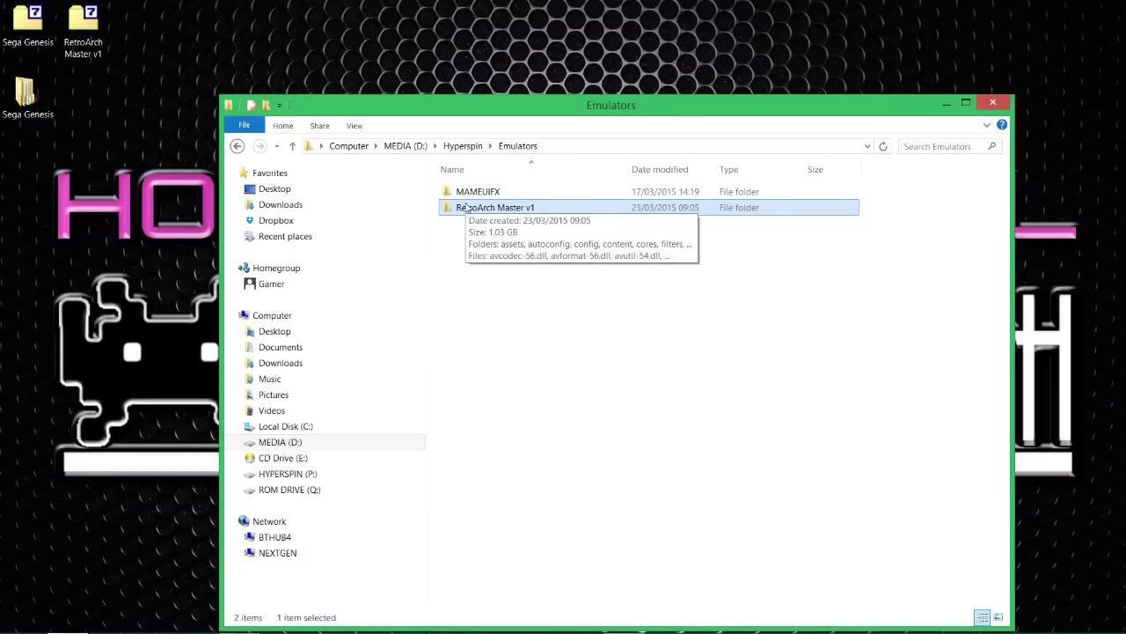
{"action": "left_click", "coordinate": [563, 402]}
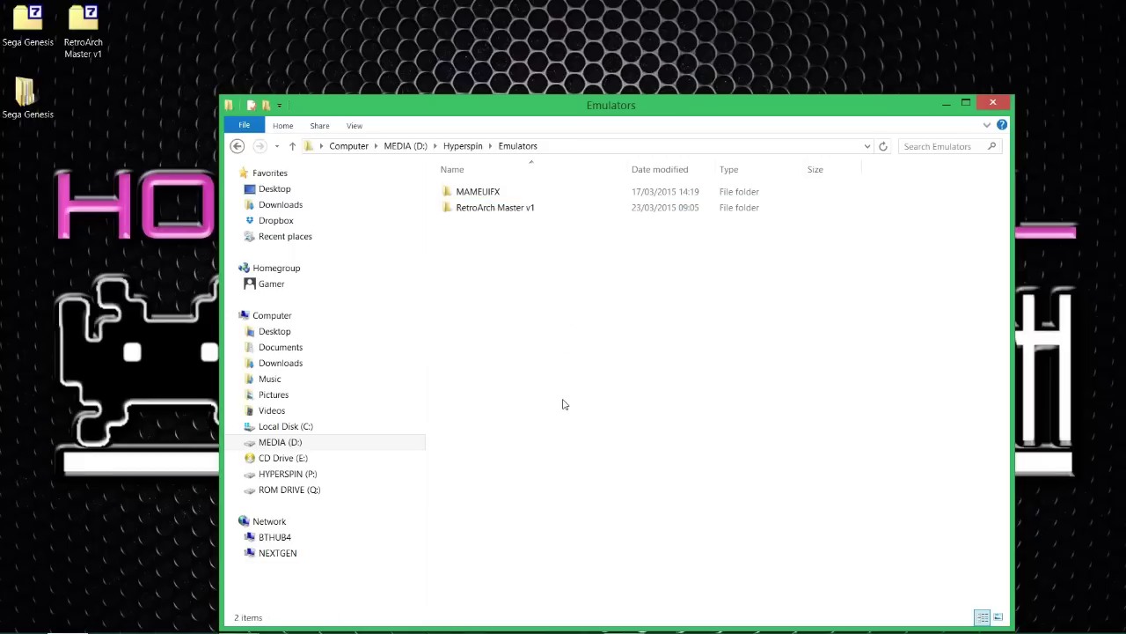
Step: Rename 'RetroArch Master v1' to 'RetroArch' by removing 'Master v1', then go back to Hyperspin
{"action": "left_click", "coordinate": [536, 209]}
{"action": "left_click", "coordinate": [528, 210]}
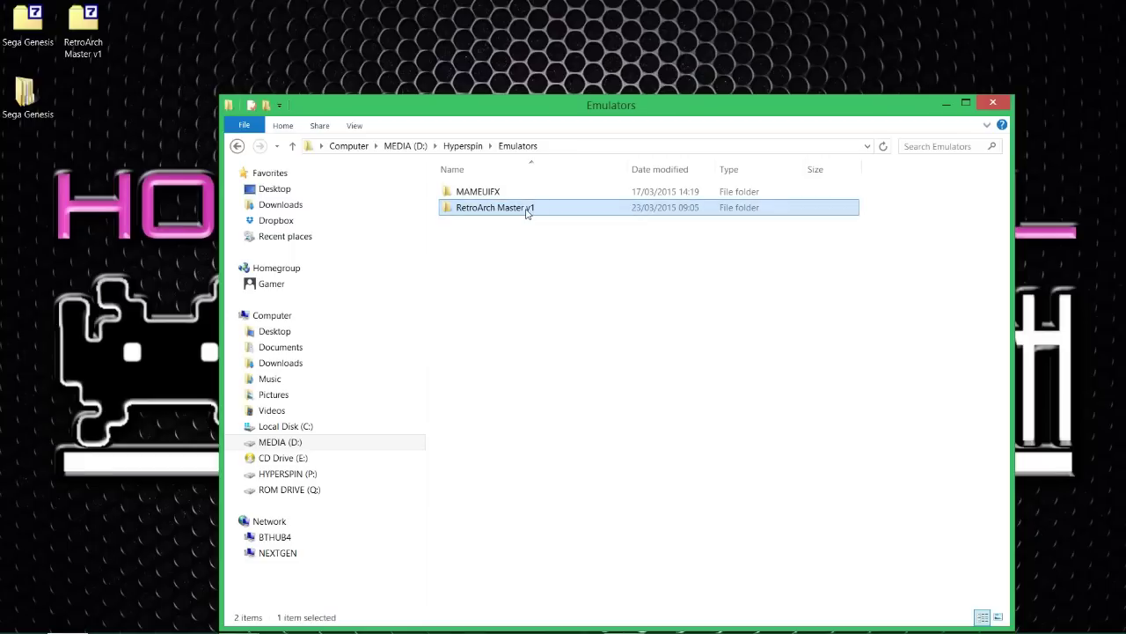
{"action": "key", "text": "End"}
{"action": "key", "text": "ctrl+shift+Left"}
{"action": "key", "text": "ctrl+shift+Left"}
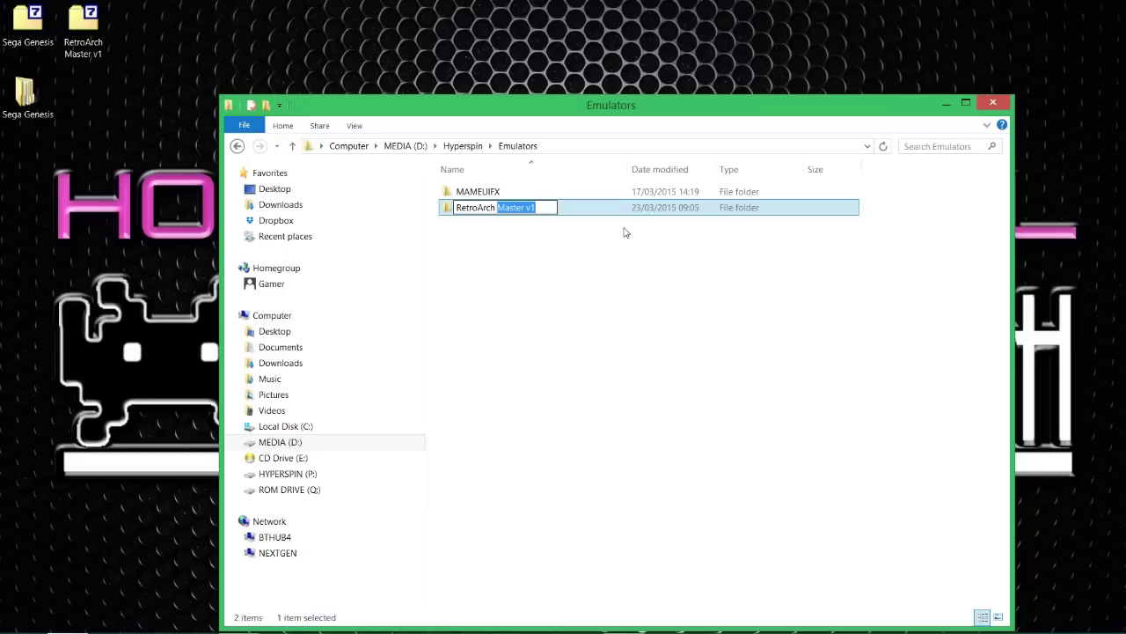
{"action": "key", "text": "BackSpace"}
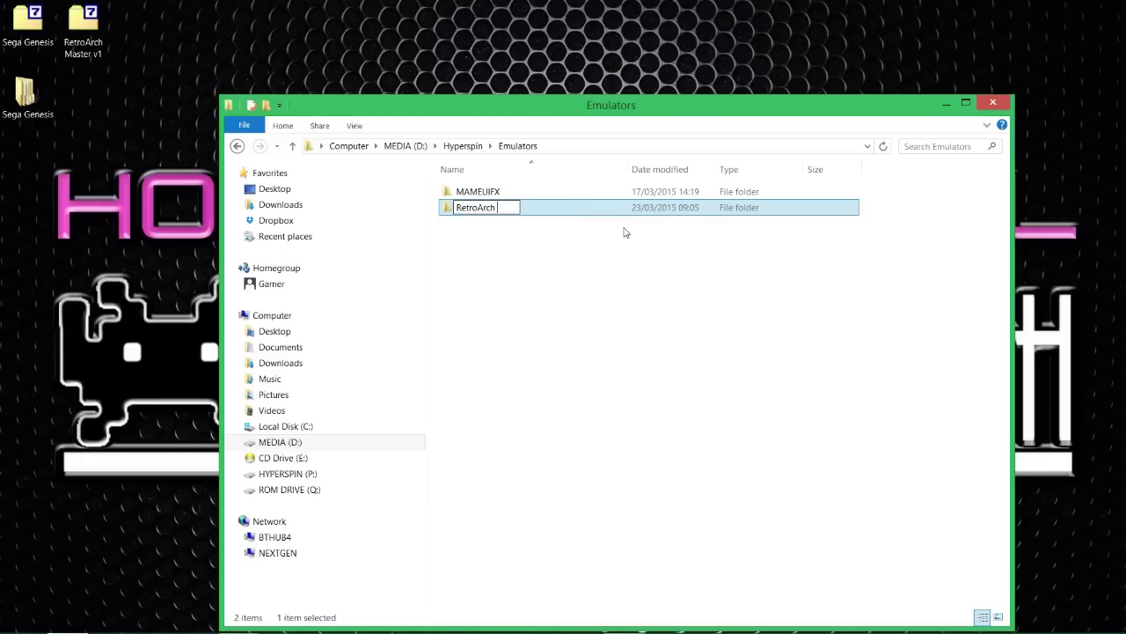
{"action": "key", "text": "Return"}
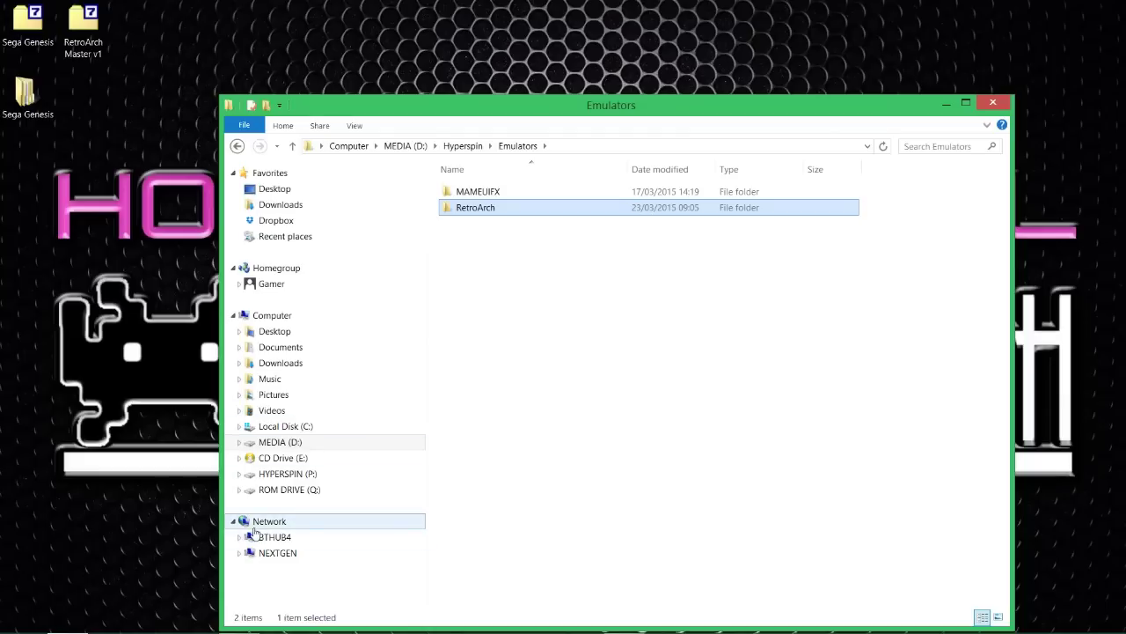
{"action": "key", "text": "BackSpace"}
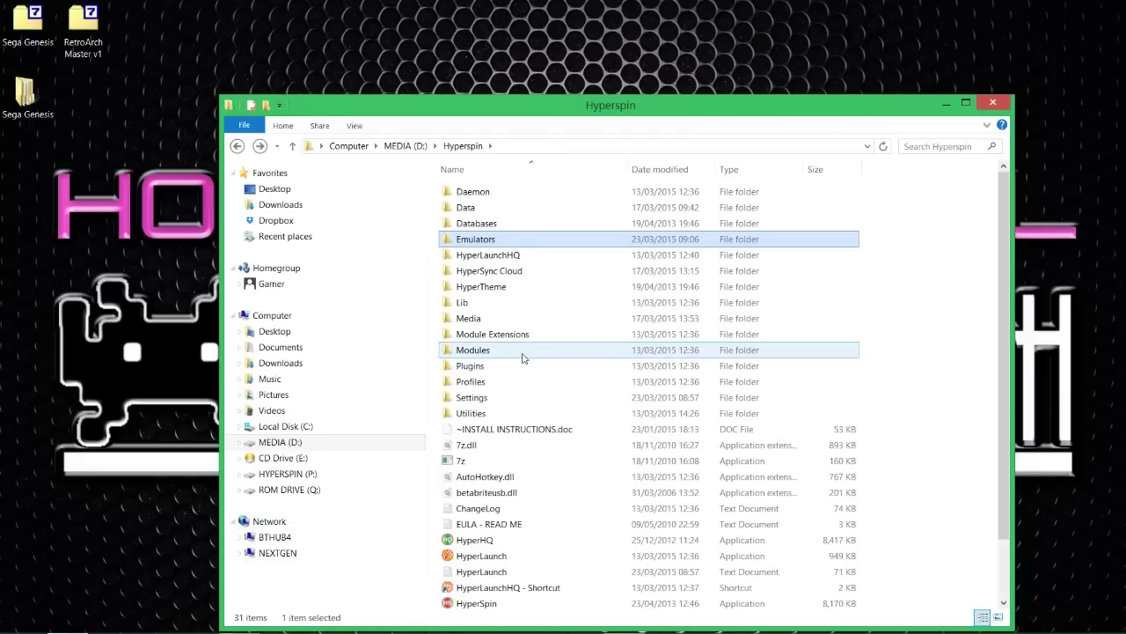
Step: Open Emulators > RetroArch and launch the retroarch application from its 81-item folder
{"action": "double_click", "coordinate": [495, 246]}
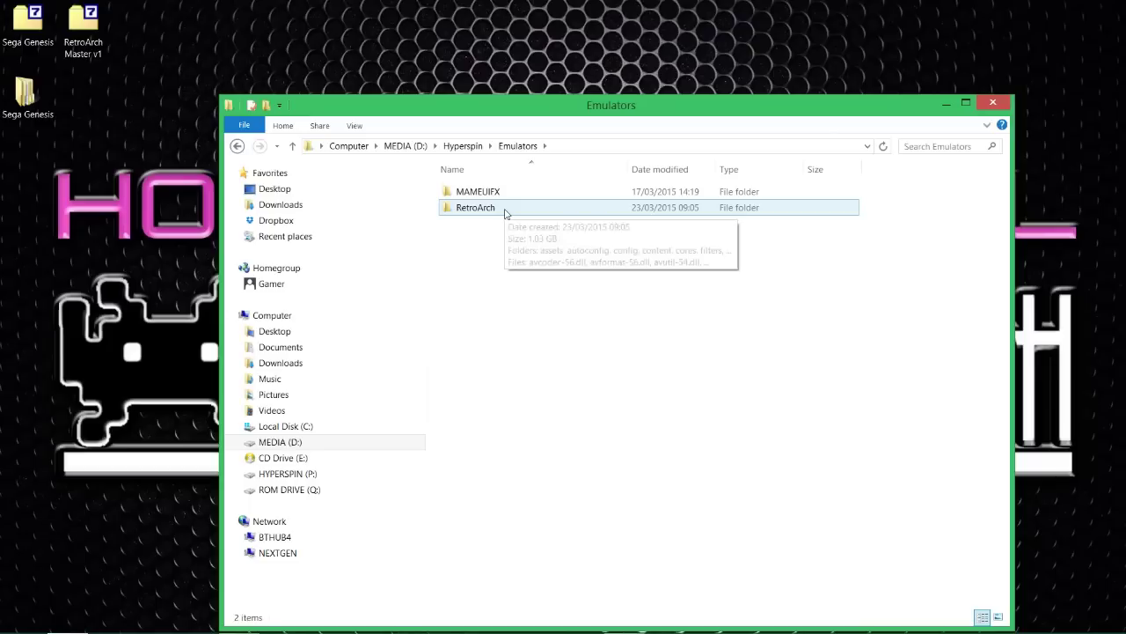
{"action": "double_click", "coordinate": [505, 213]}
{"action": "scroll", "coordinate": [470, 414], "scroll_direction": "down", "scroll_amount": 15}
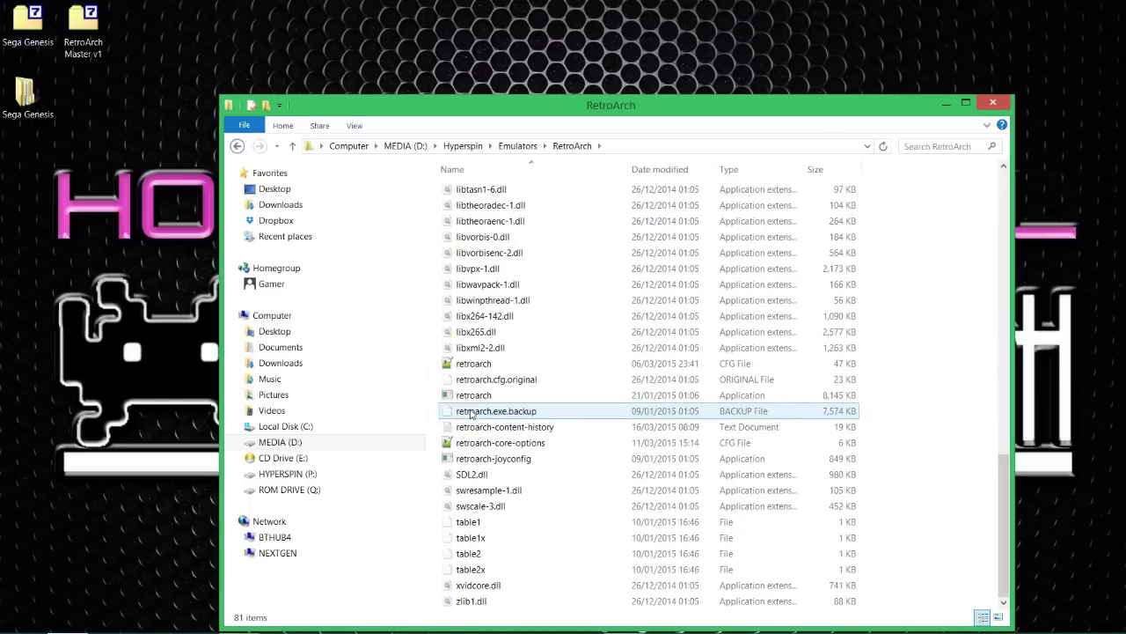
{"action": "scroll", "coordinate": [542, 444], "scroll_direction": "up", "scroll_amount": 15}
{"action": "scroll", "coordinate": [542, 445], "scroll_direction": "down", "scroll_amount": 15}
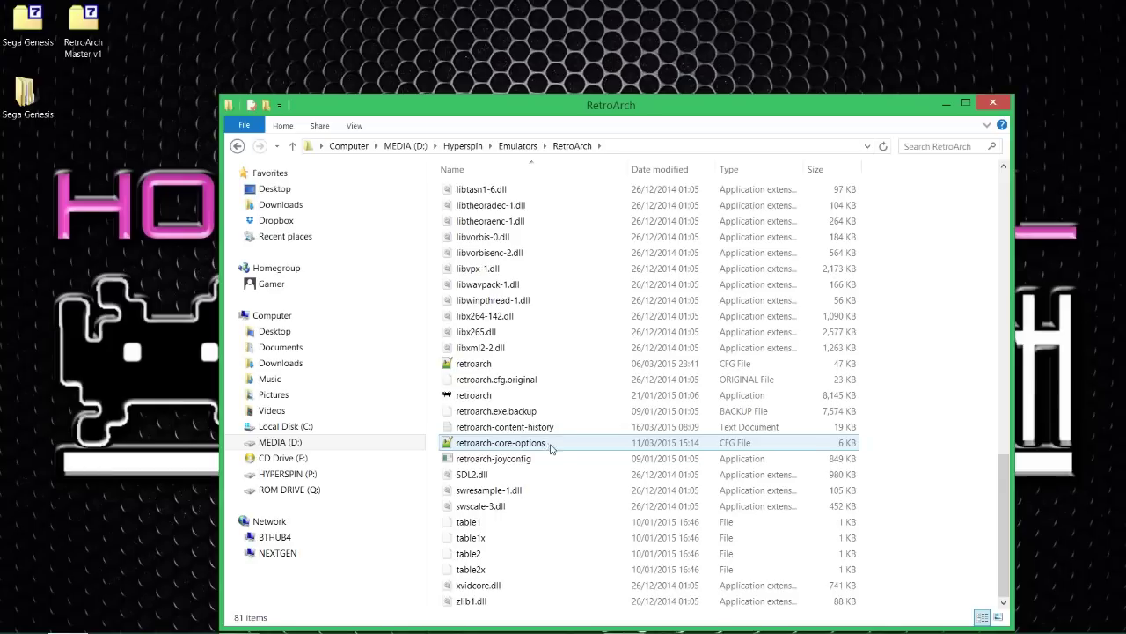
{"action": "left_click", "coordinate": [567, 416]}
{"action": "left_click", "coordinate": [557, 398]}
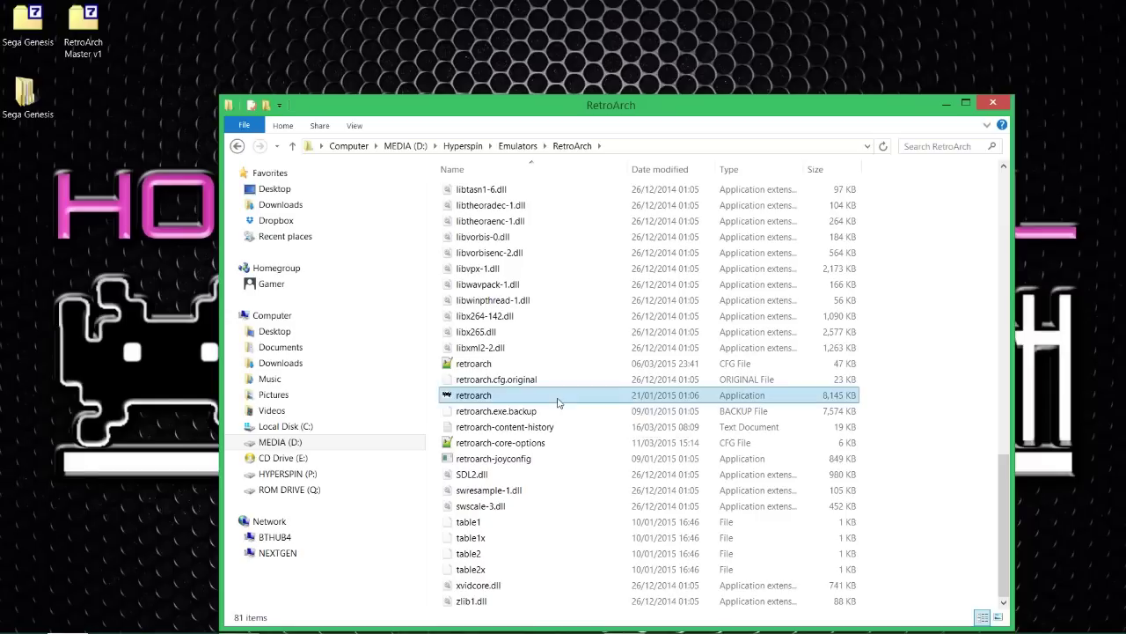
{"action": "double_click", "coordinate": [557, 395]}
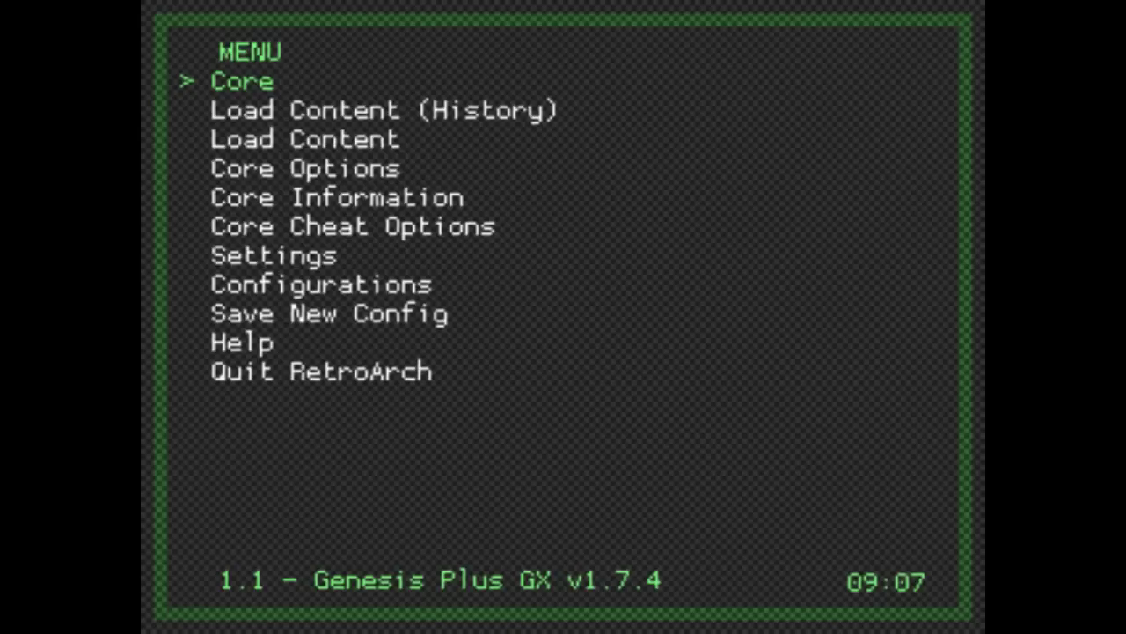
Step: Browse the RetroArch menu down past Configurations and Help, then back to Load Content (History)
{"action": "key", "text": "Down"}
{"action": "key", "text": "Down"}
{"action": "key", "text": "Down"}
{"action": "key", "text": "Down"}
{"action": "key", "text": "Down"}
{"action": "key", "text": "Down"}
{"action": "key", "text": "Down"}
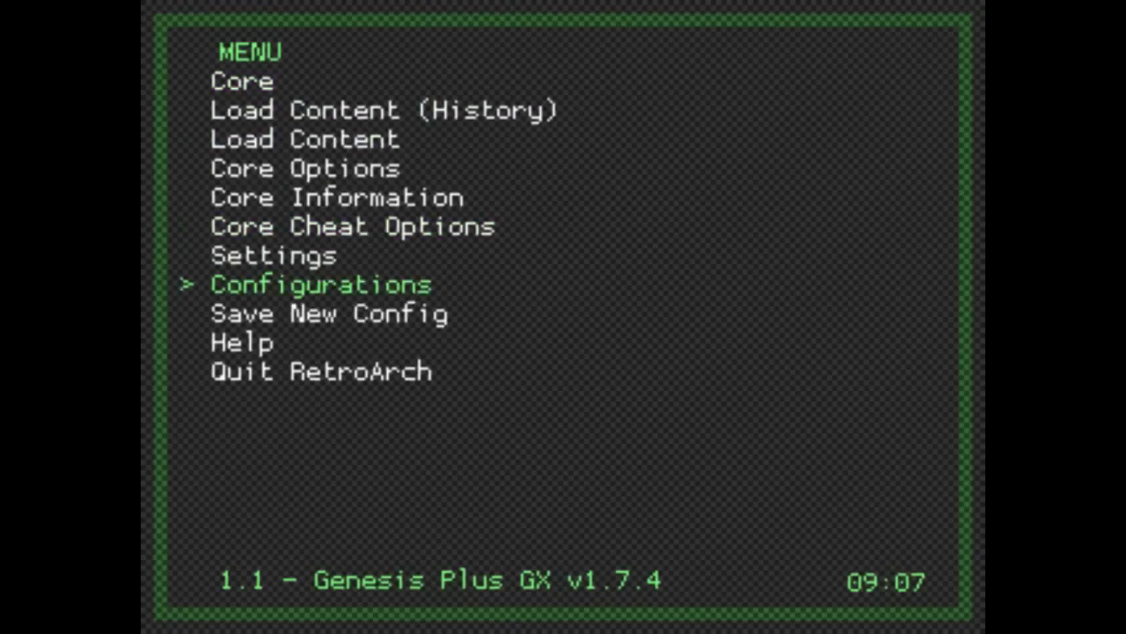
{"action": "key", "text": "Down"}
{"action": "key", "text": "Down"}
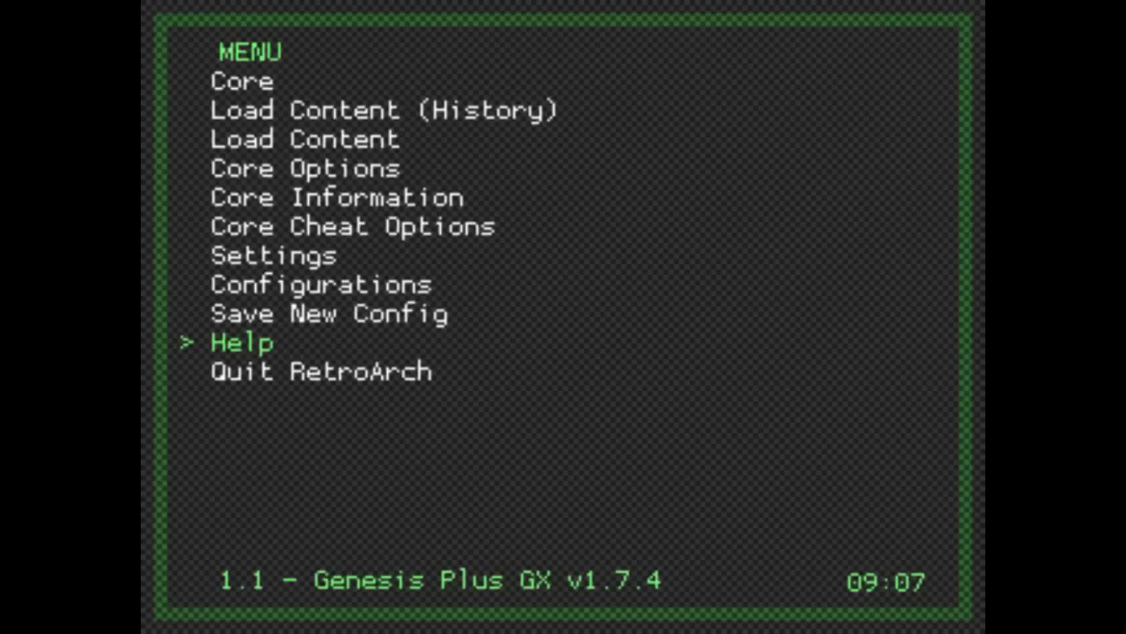
{"action": "key", "text": "Down"}
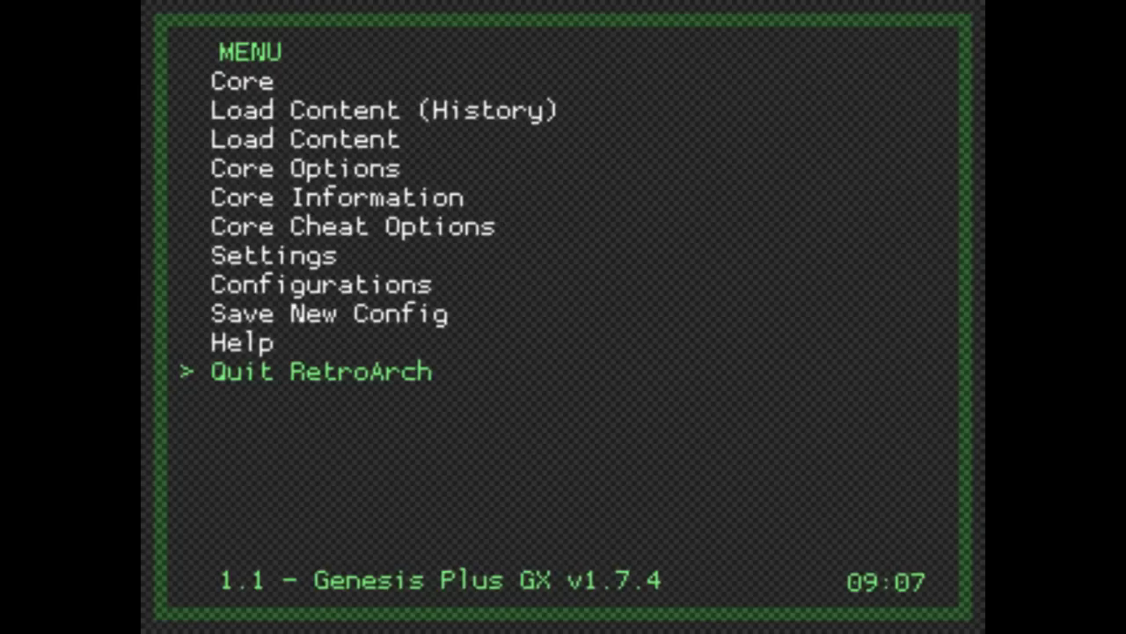
{"action": "key", "text": "Up"}
{"action": "key", "text": "Up"}
{"action": "key", "text": "Up"}
{"action": "key", "text": "Up"}
{"action": "key", "text": "Up"}
{"action": "key", "text": "Up"}
{"action": "key", "text": "Up"}
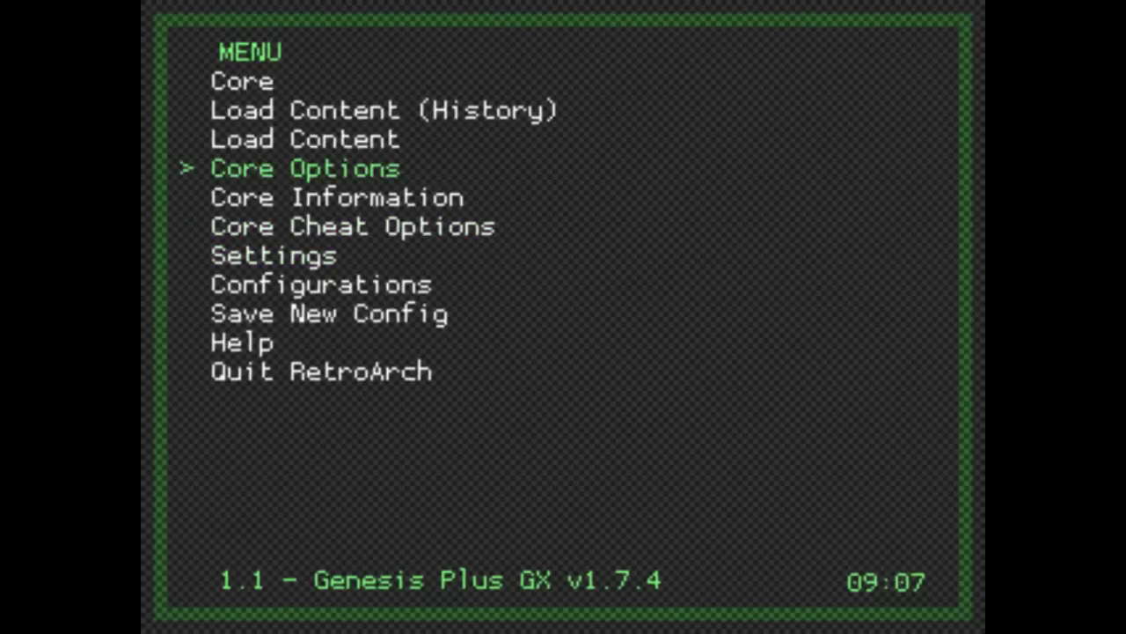
{"action": "key", "text": "Down"}
{"action": "key", "text": "Down"}
{"action": "key", "text": "Up"}
{"action": "key", "text": "Up"}
{"action": "key", "text": "Up"}
{"action": "key", "text": "Up"}
{"action": "key", "text": "Down"}
{"action": "key", "text": "Down"}
{"action": "key", "text": "Up"}
{"action": "key", "text": "Up"}
{"action": "key", "text": "Down"}
{"action": "key", "text": "Up"}
{"action": "key", "text": "Down"}
{"action": "key", "text": "Up"}
{"action": "key", "text": "Down"}
{"action": "key", "text": "Down"}
{"action": "key", "text": "Down"}
{"action": "key", "text": "Up"}
{"action": "key", "text": "Up"}
{"action": "key", "text": "Up"}
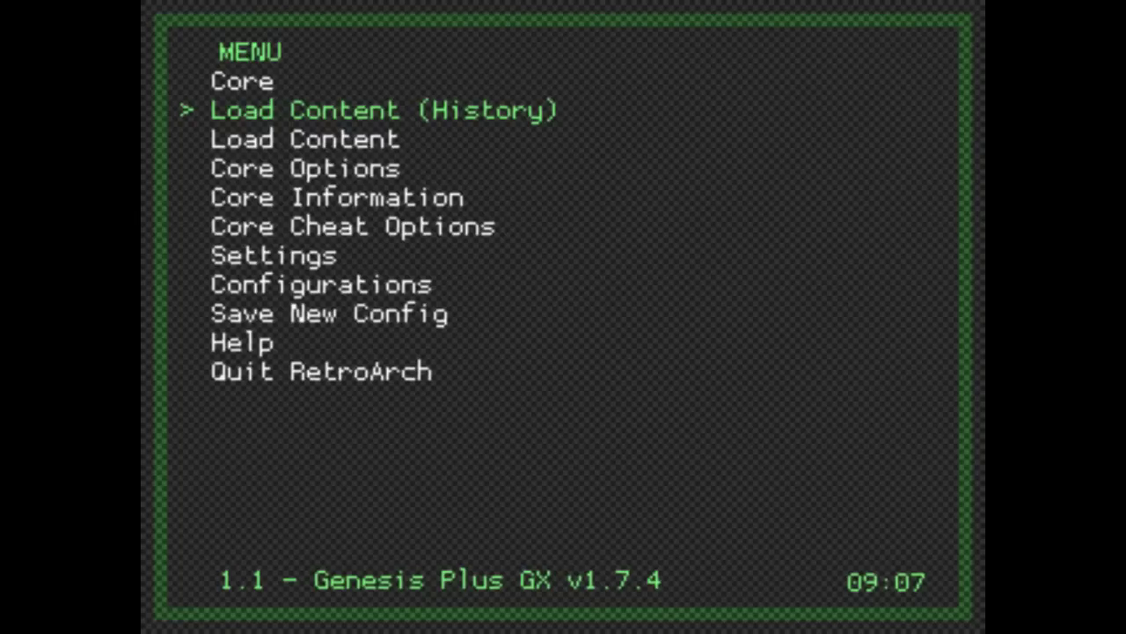
Step: Move through Core, Settings and Core Options, then select Quit RetroArch to close it
{"action": "key", "text": "Down"}
{"action": "key", "text": "Down"}
{"action": "key", "text": "Down"}
{"action": "key", "text": "Up"}
{"action": "key", "text": "Up"}
{"action": "key", "text": "Up"}
{"action": "key", "text": "Up"}
{"action": "key", "text": "Down"}
{"action": "key", "text": "Up"}
{"action": "key", "text": "Down"}
{"action": "key", "text": "Down"}
{"action": "key", "text": "Down"}
{"action": "key", "text": "Down"}
{"action": "key", "text": "Down"}
{"action": "key", "text": "Down"}
{"action": "key", "text": "Down"}
{"action": "key", "text": "Down"}
{"action": "key", "text": "Down"}
{"action": "key", "text": "Down"}
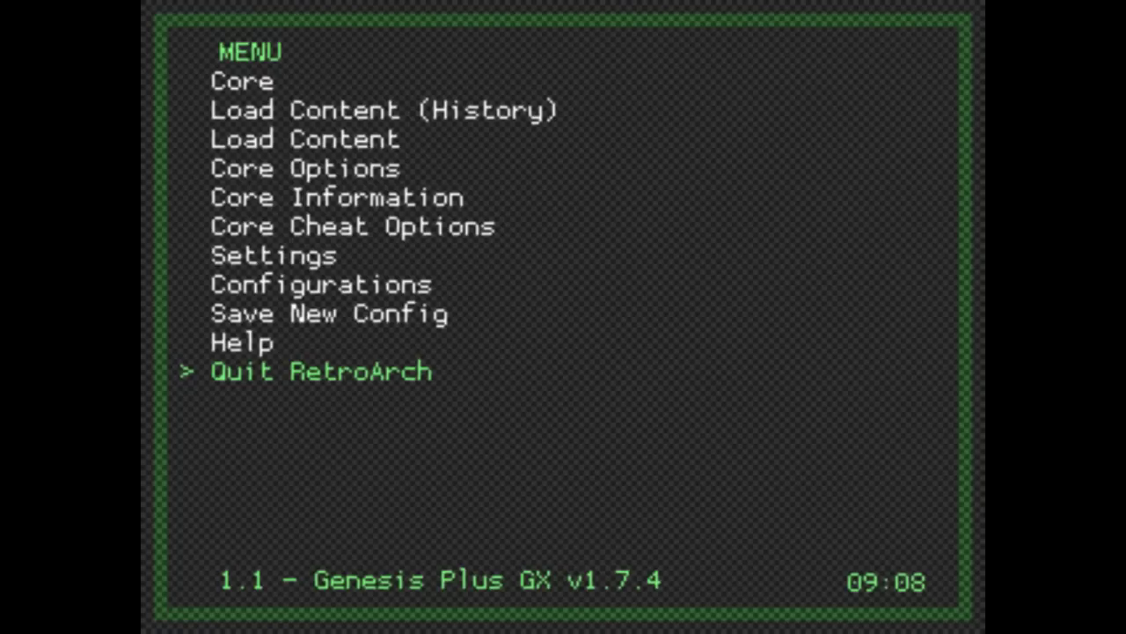
{"action": "key", "text": "Up"}
{"action": "key", "text": "Up"}
{"action": "key", "text": "Up"}
{"action": "key", "text": "Up"}
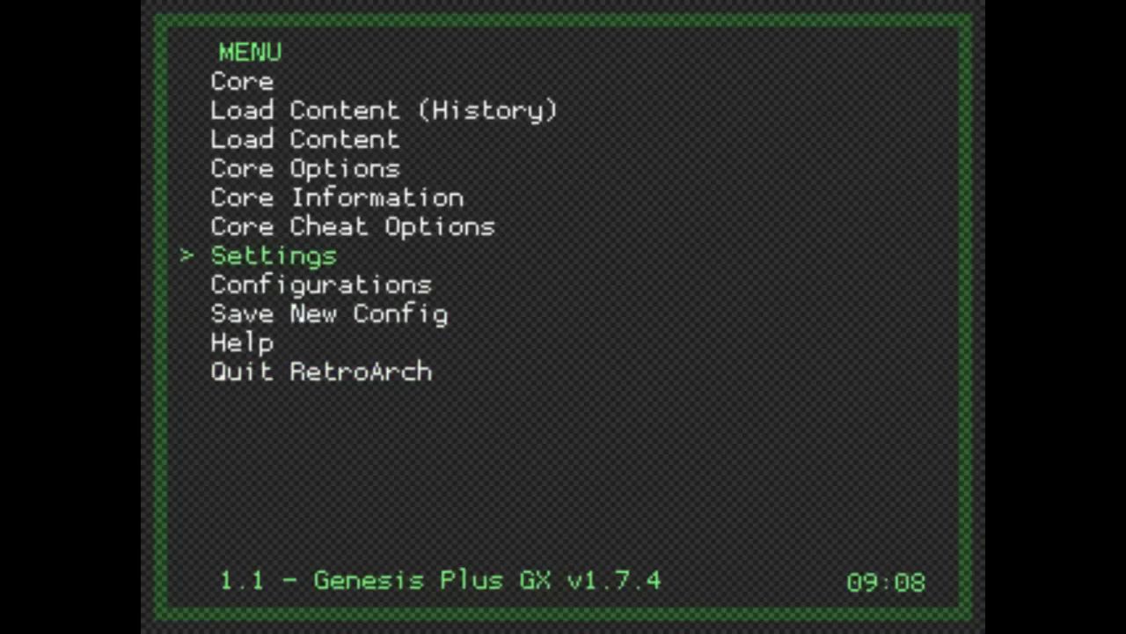
{"action": "key", "text": "Up"}
{"action": "key", "text": "Up"}
{"action": "key", "text": "Up"}
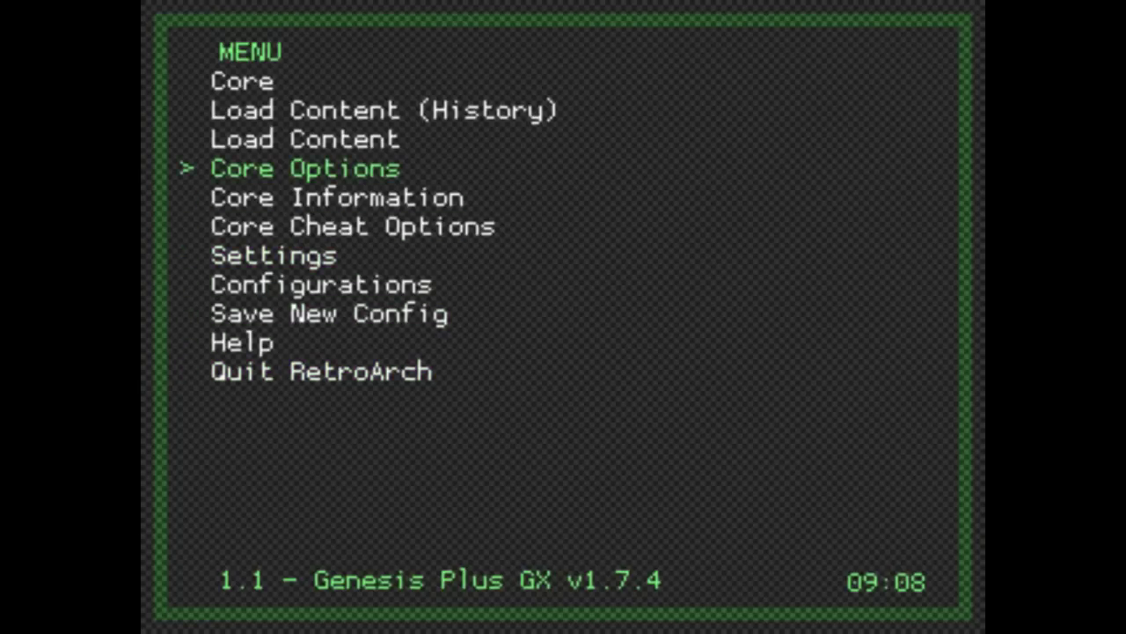
{"action": "key", "text": "Down"}
{"action": "key", "text": "Down"}
{"action": "key", "text": "Down"}
{"action": "key", "text": "Down"}
{"action": "key", "text": "Down"}
{"action": "key", "text": "Down"}
{"action": "key", "text": "Down"}
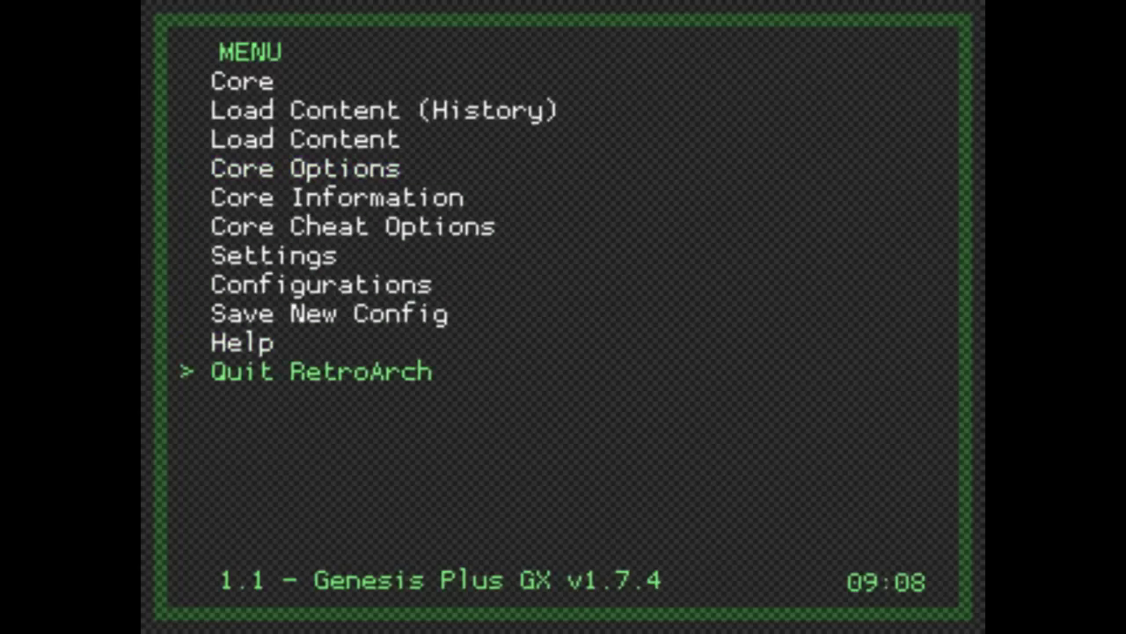
{"action": "key", "text": "Return"}
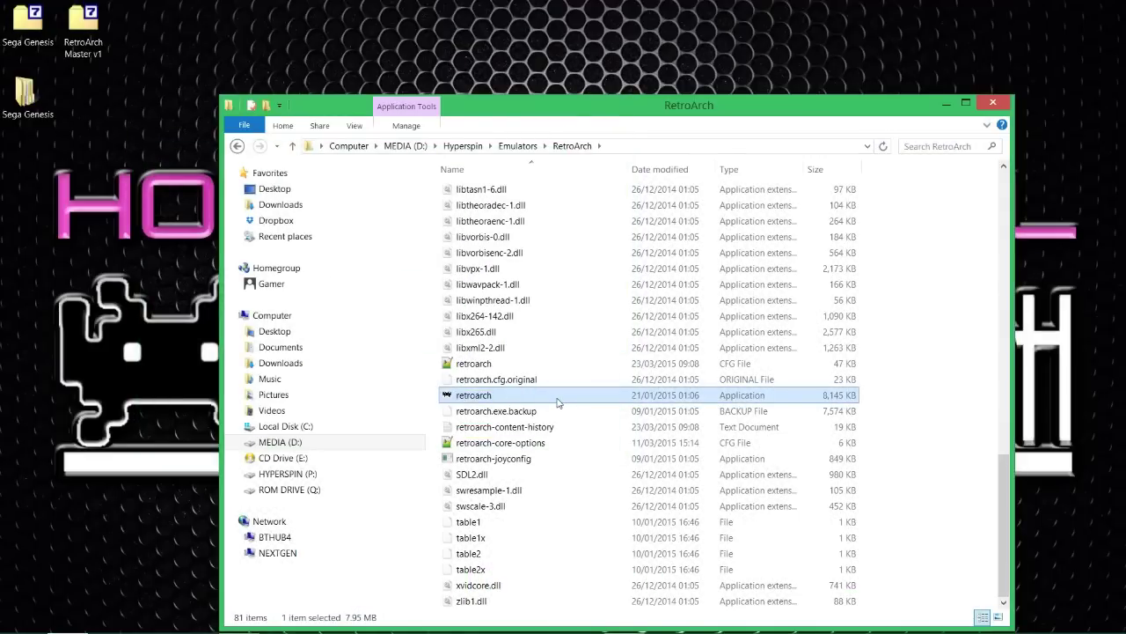
Step: Go back up to the Hyperspin folder and launch HyperLaunchHQ - Shortcut
{"action": "scroll", "coordinate": [596, 401], "scroll_direction": "up", "scroll_amount": 18}
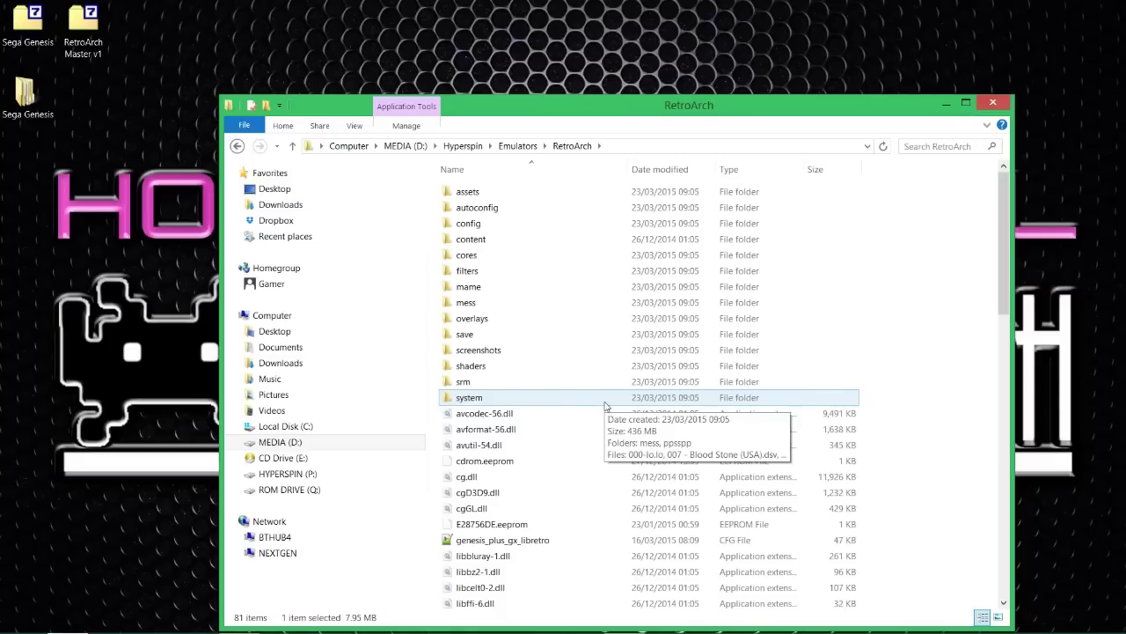
{"action": "key", "text": "BackSpace"}
{"action": "key", "text": "BackSpace"}
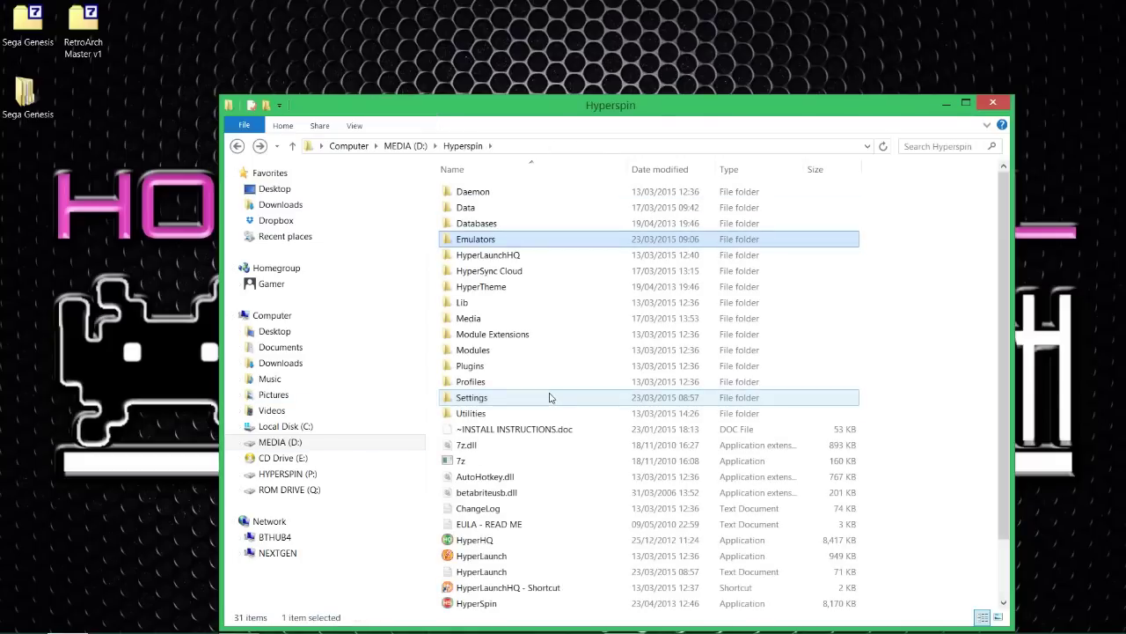
{"action": "scroll", "coordinate": [548, 401], "scroll_direction": "down", "scroll_amount": 2}
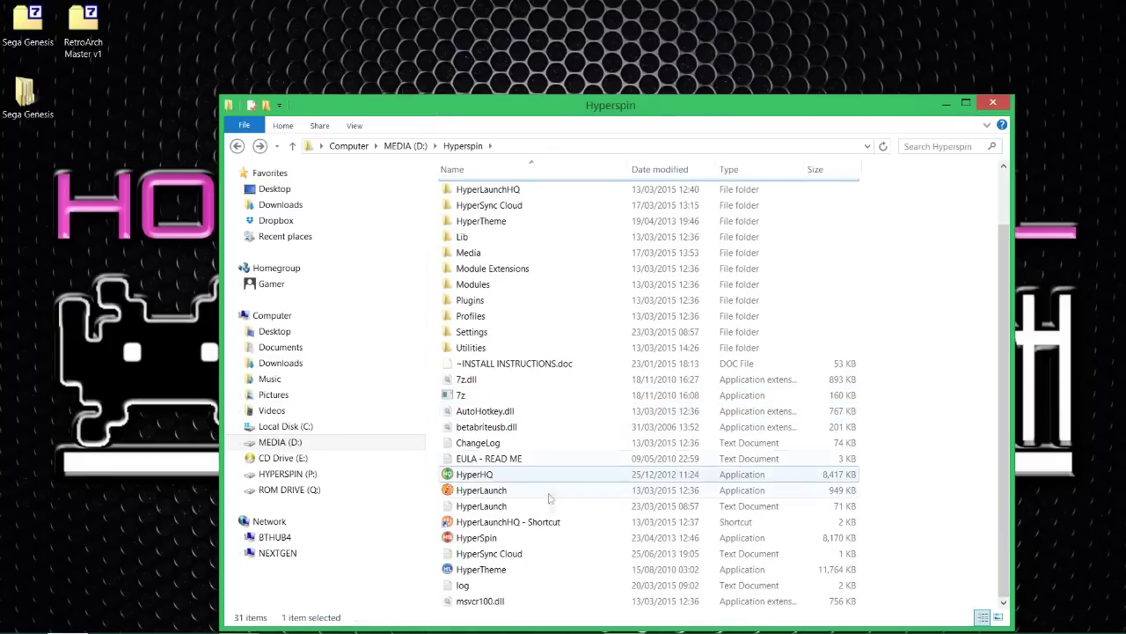
{"action": "left_click", "coordinate": [544, 523]}
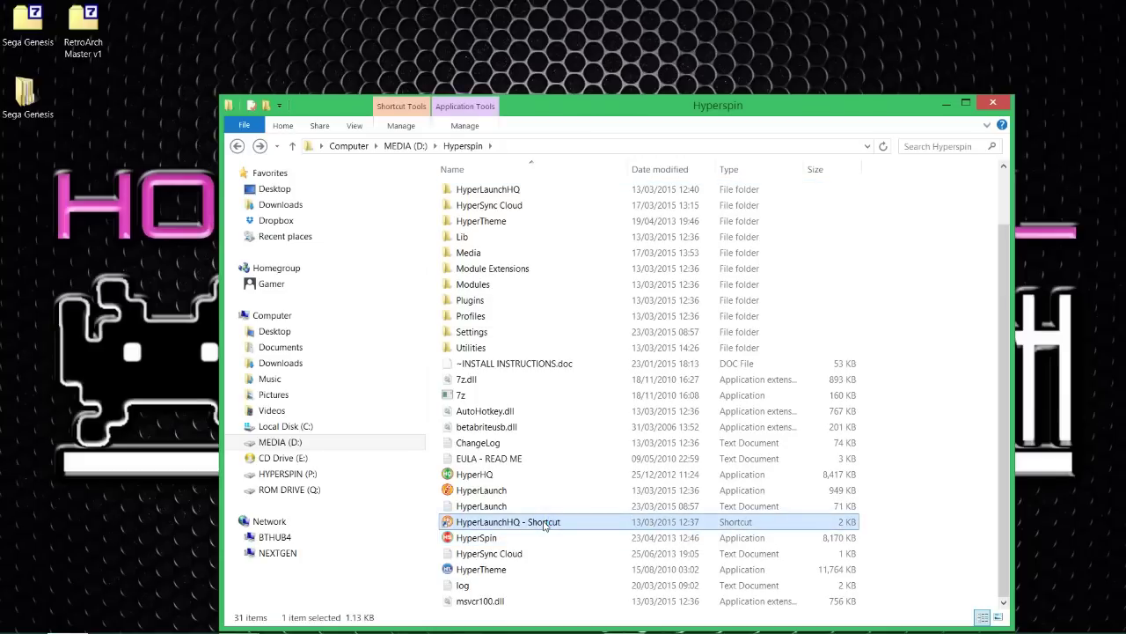
{"action": "double_click", "coordinate": [544, 523]}
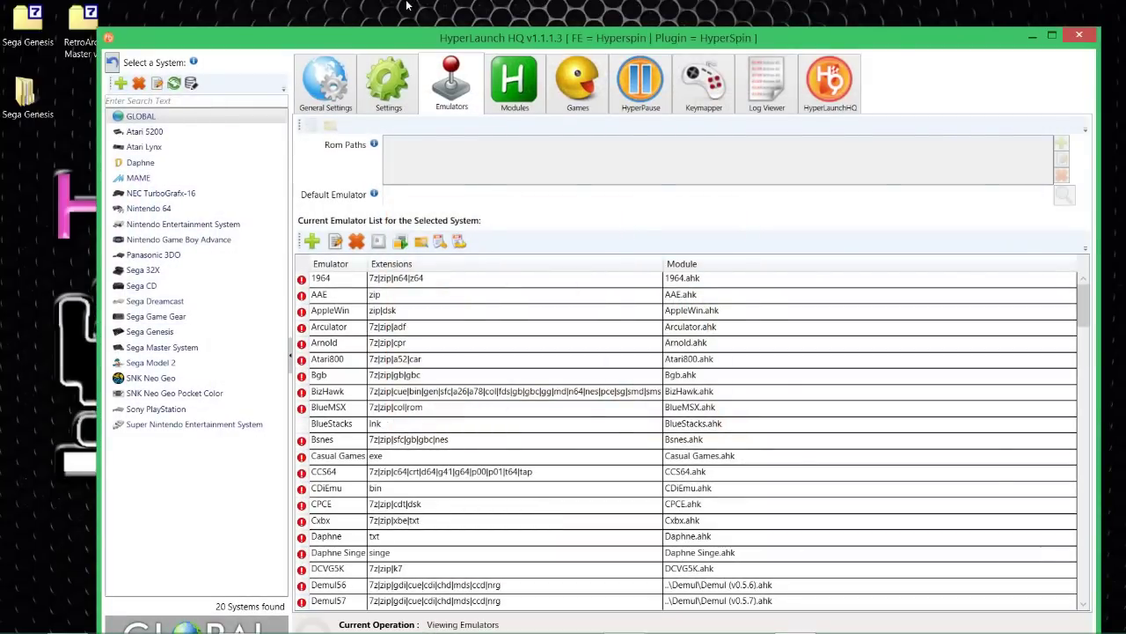
Step: Reposition the HyperLaunch HQ window, showing the GLOBAL Emulators tab, slightly higher on the desktop
{"action": "left_click_drag", "start_coordinate": [411, 32], "coordinate": [372, 24]}
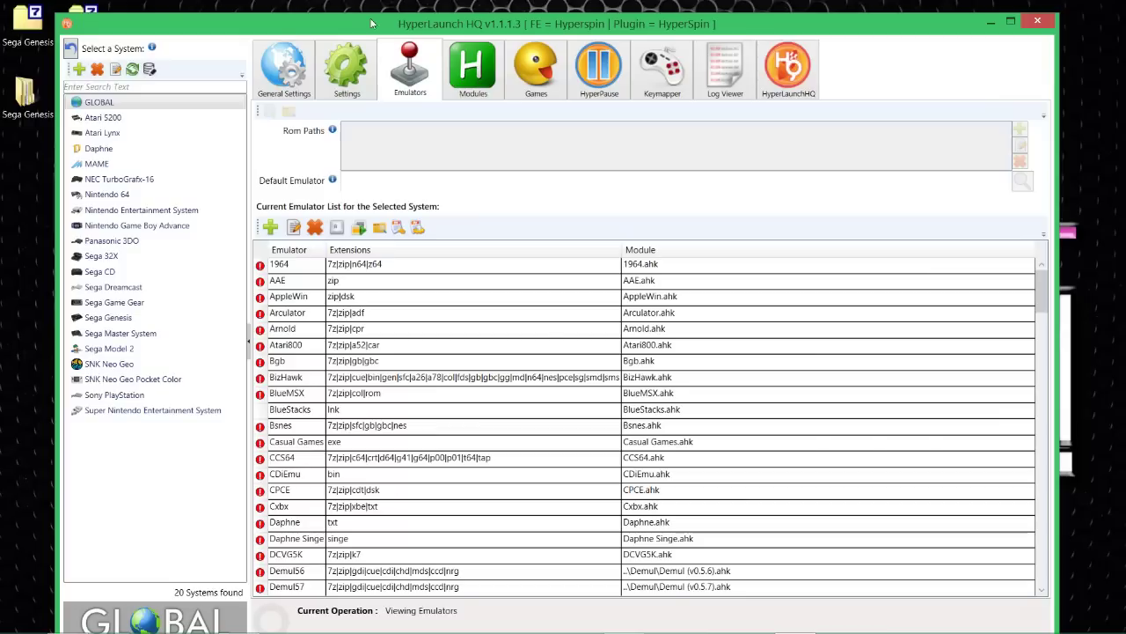
{"action": "left_click_drag", "start_coordinate": [372, 24], "coordinate": [398, 14]}
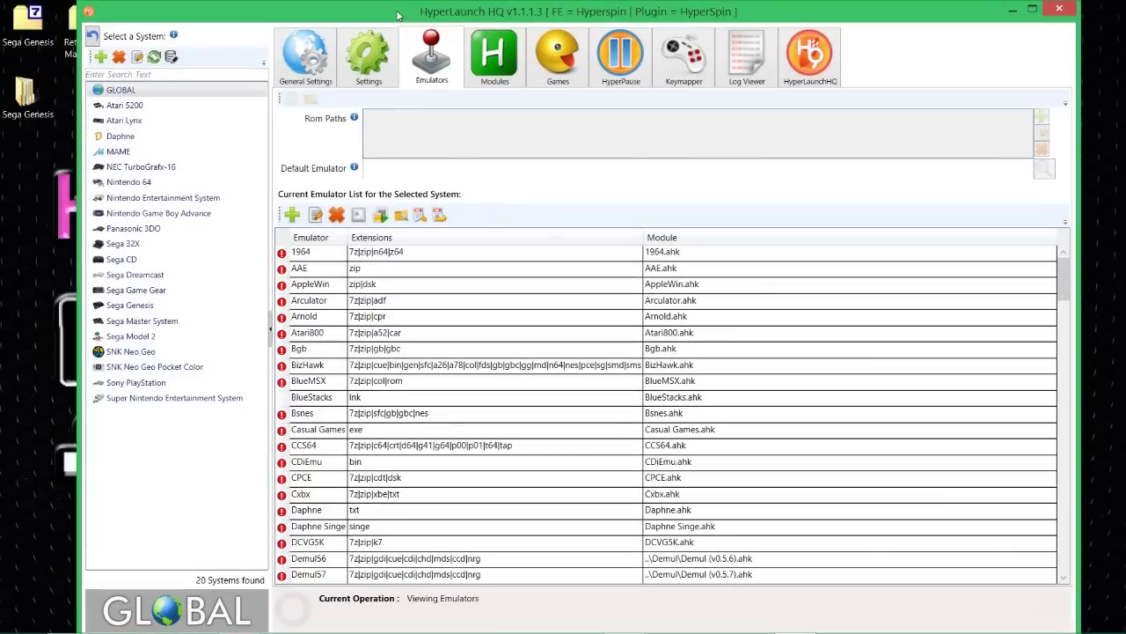